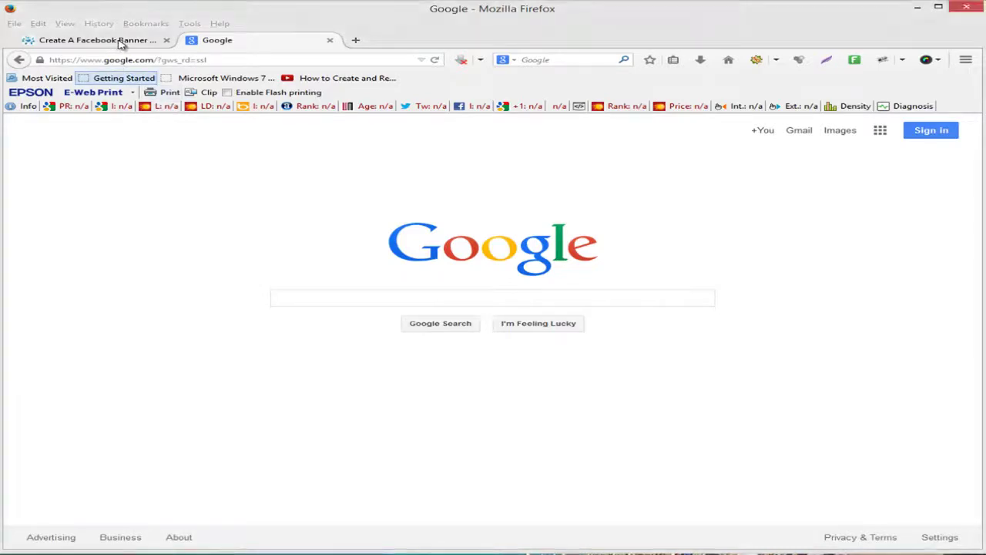
Switch to the 'Create A Facebook Banner using Powerpoint' blog post tab
click(117, 42)
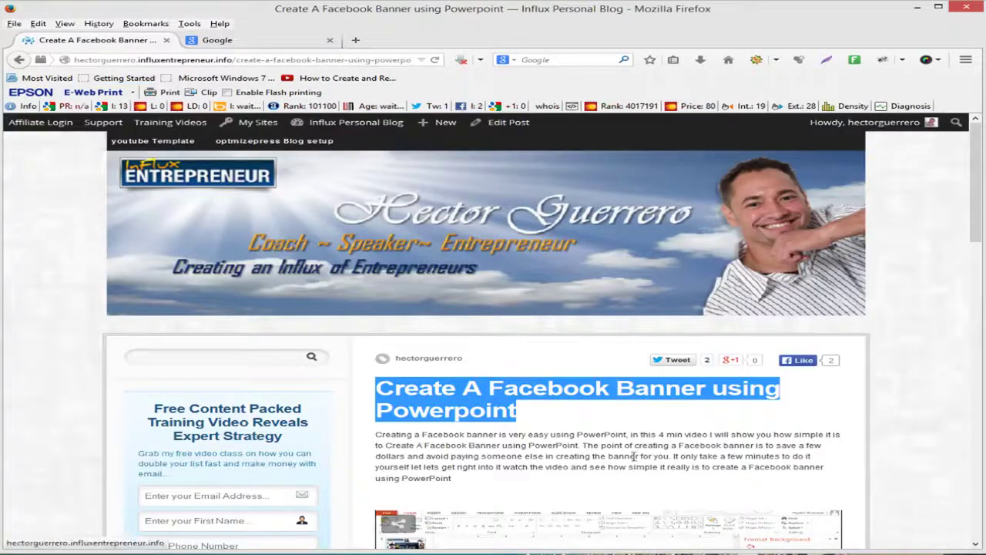
Select the title 'Create A Facebook Banner using Powerpoint' and copy it
click(309, 59)
click(565, 431)
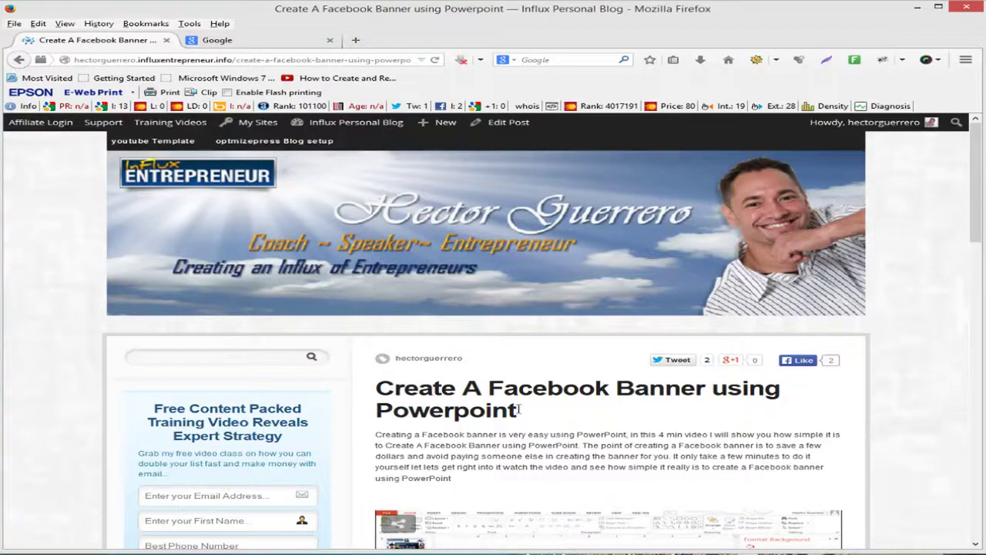
drag(518, 412, 376, 386)
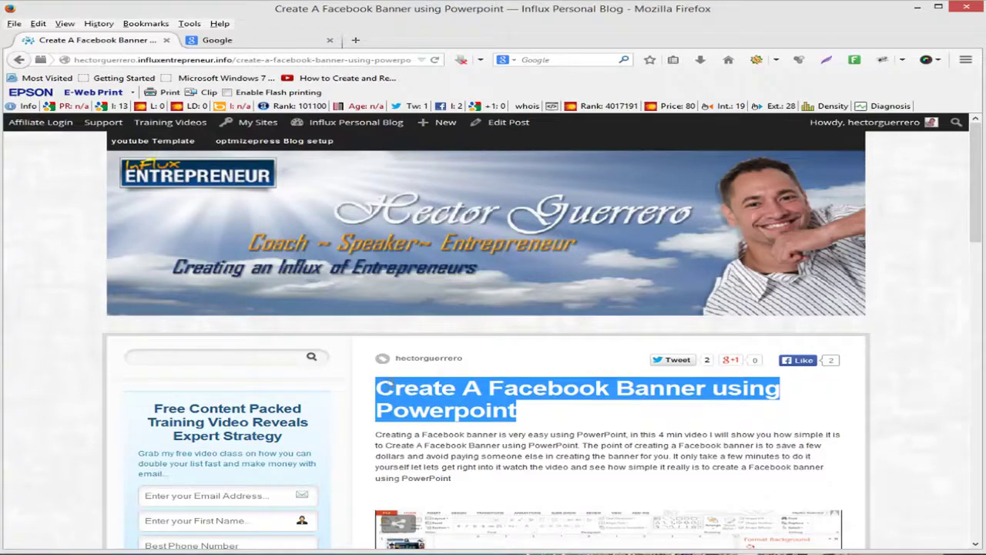
right_click(385, 383)
click(420, 394)
In the Google tab, search Google for the pasted title 'Create A Facebook Banner using Powerpoint'
click(262, 40)
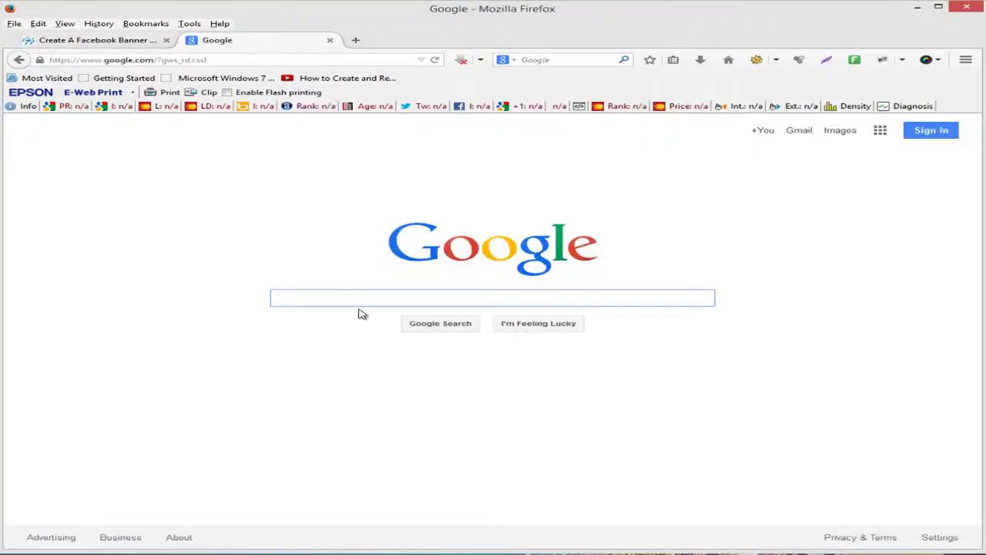
click(359, 298)
key(ctrl+v)
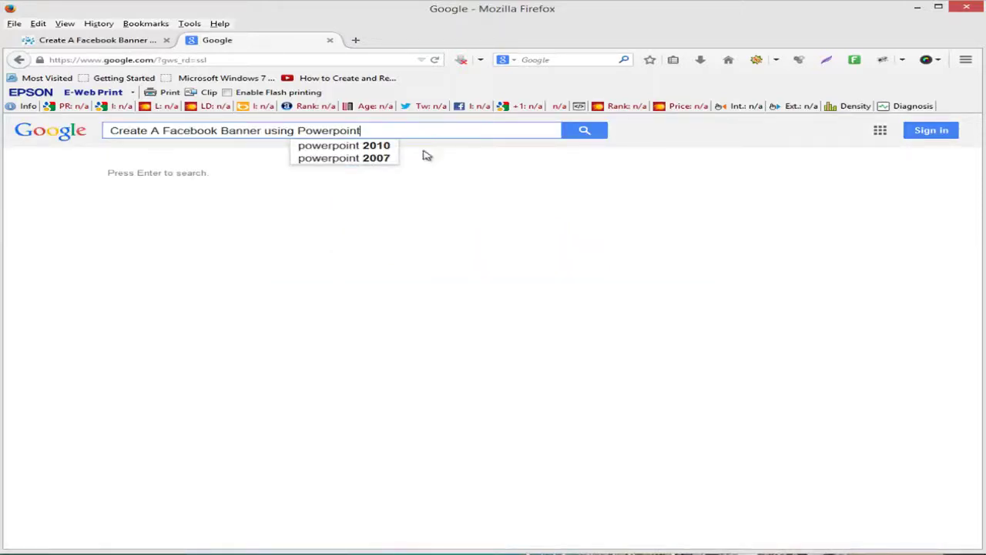
click(587, 130)
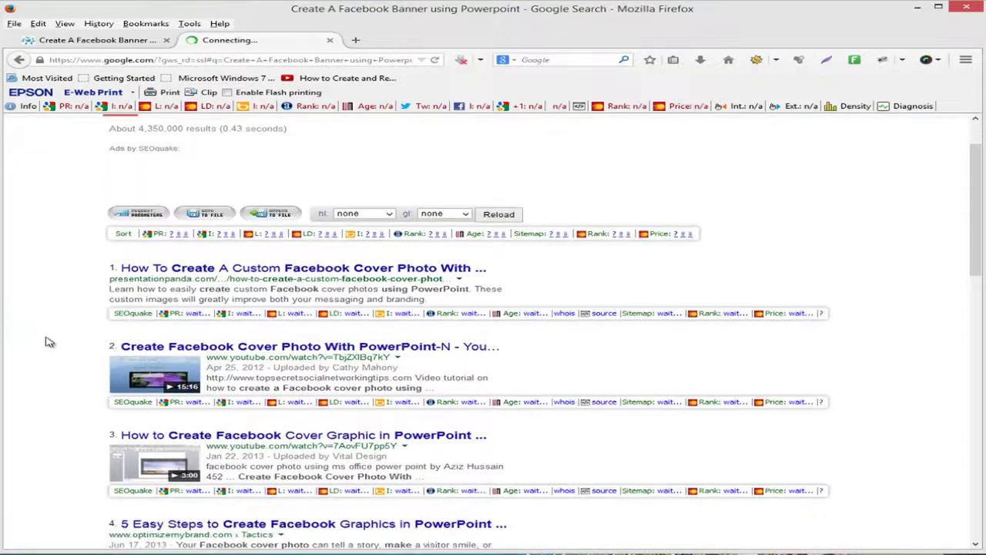
scroll(41, 339, down, 3)
scroll(47, 341, down, 2)
scroll(49, 341, down, 1)
scroll(49, 341, down, 3)
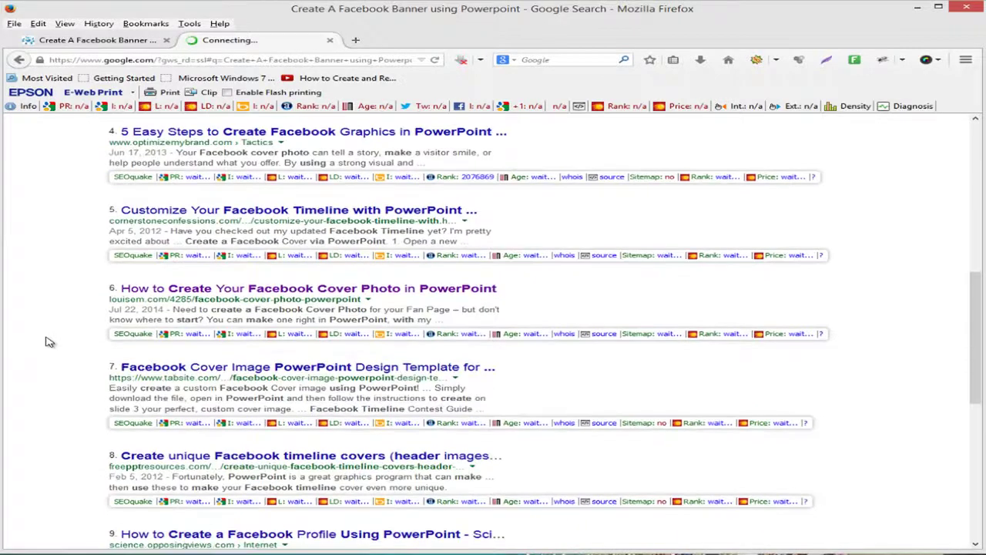
scroll(49, 343, down, 2)
scroll(48, 346, down, 1)
scroll(47, 350, down, 1)
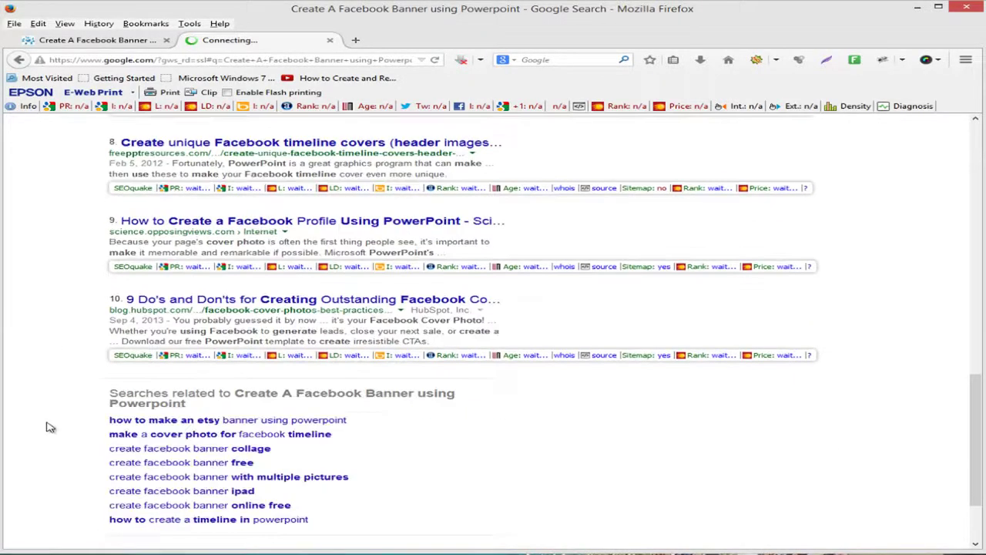
scroll(46, 377, down, 3)
Open page 2 of the Google results for the post title
click(233, 481)
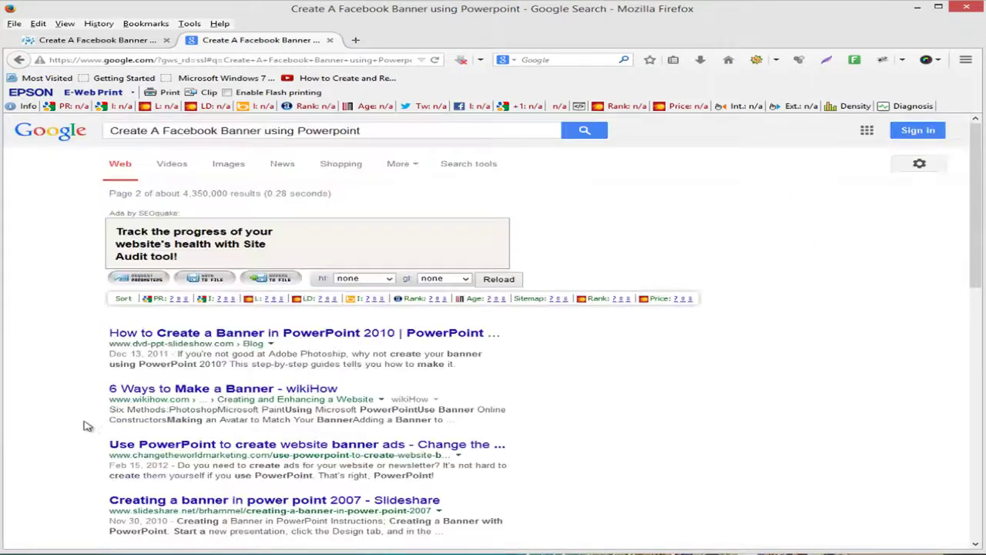
scroll(78, 416, down, 2)
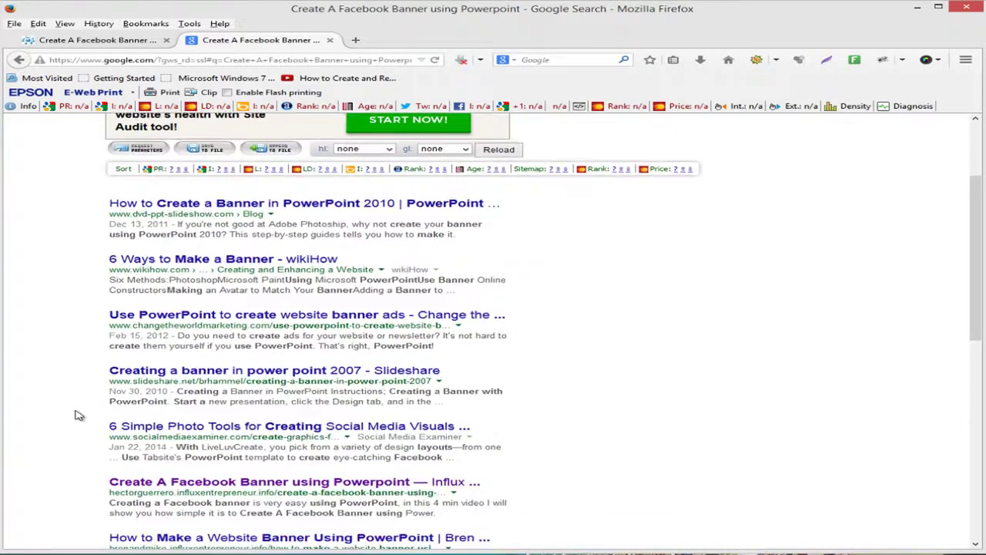
scroll(97, 406, down, 1)
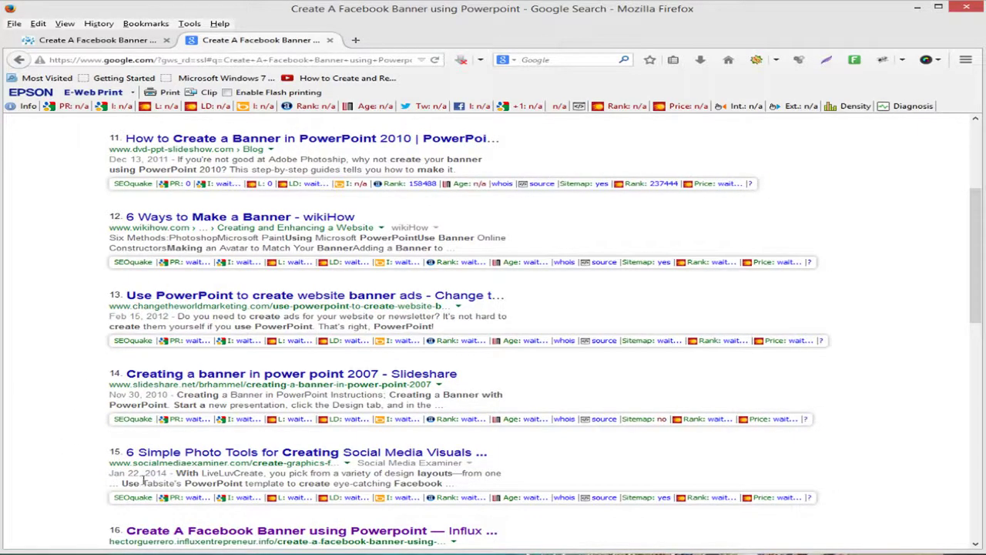
scroll(143, 480, down, 2)
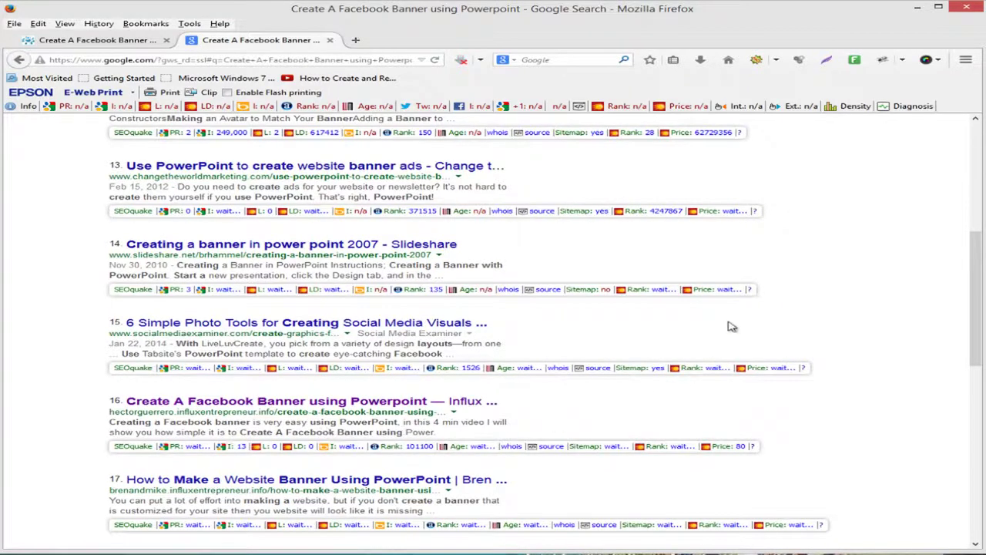
drag(977, 255, 972, 163)
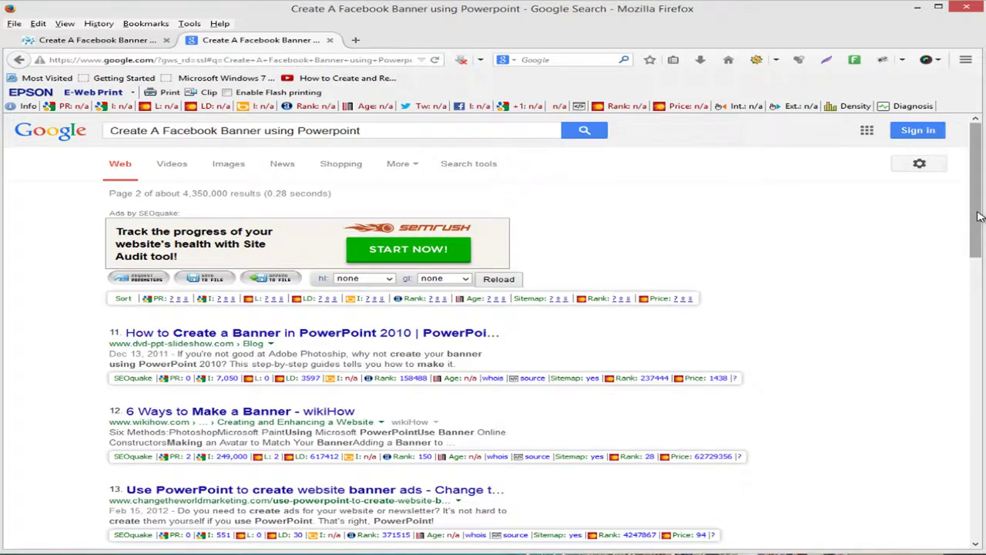
drag(977, 216, 974, 263)
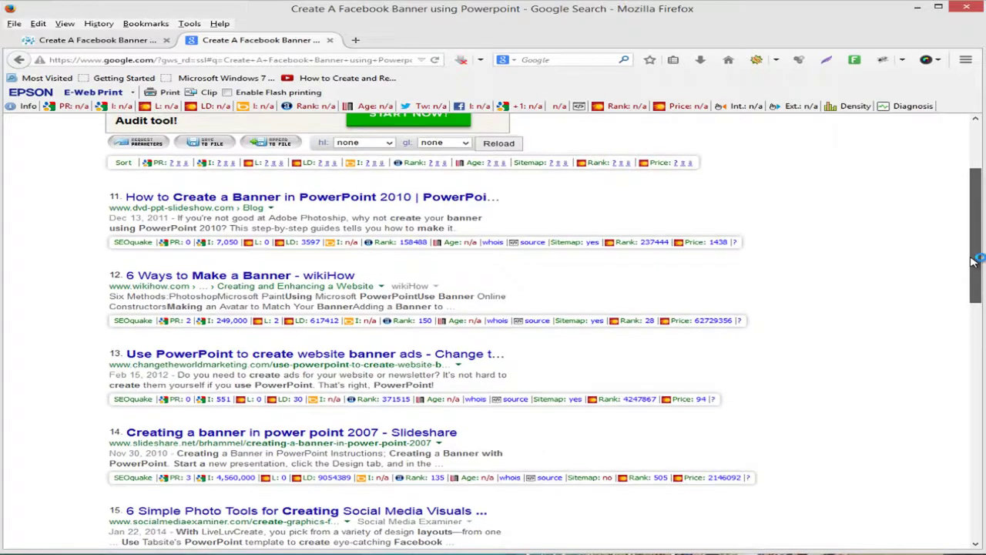
mouse_move(974, 263)
mouse_down()
mouse_move(972, 225)
mouse_move(969, 271)
mouse_up()
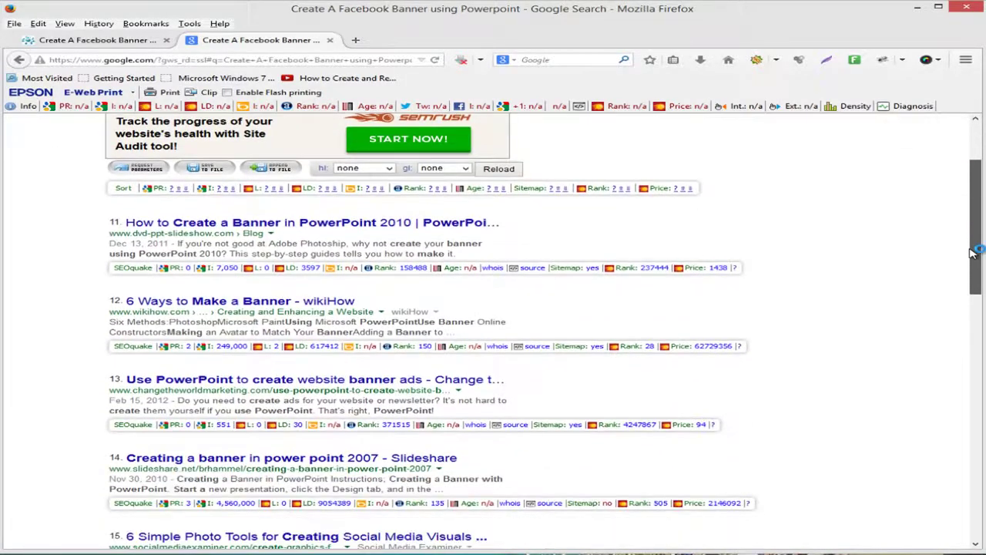